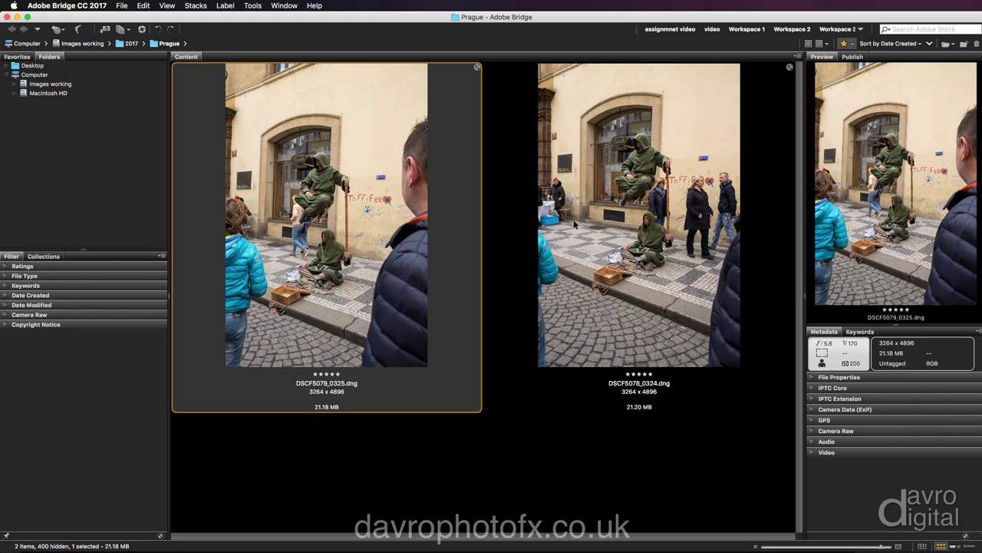
Step: In Bridge, select both Prague street photos and load them into one Photoshop document as layers
{"action": "left_click", "coordinate": [574, 224], "text": "shift"}
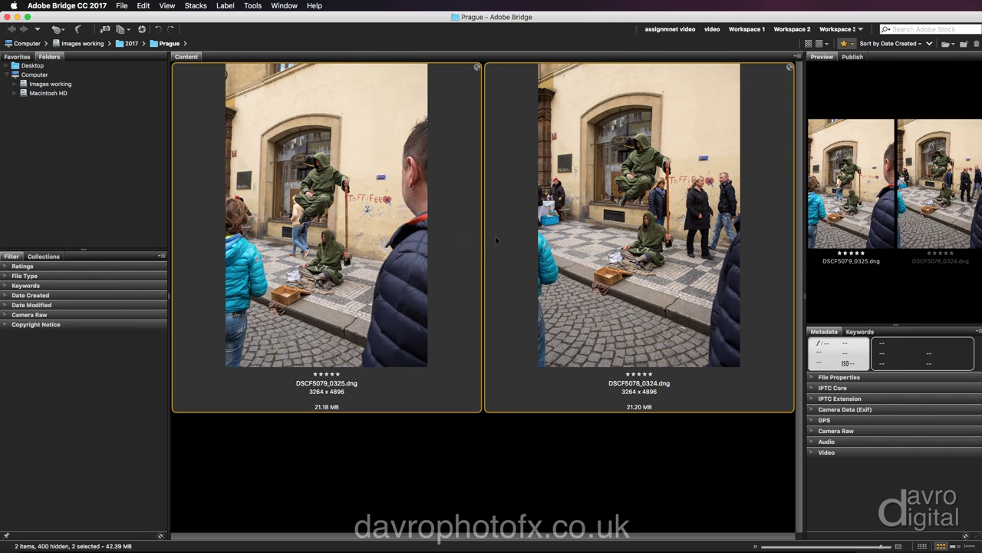
{"action": "left_click", "coordinate": [248, 7]}
{"action": "mouse_move", "coordinate": [251, 114]}
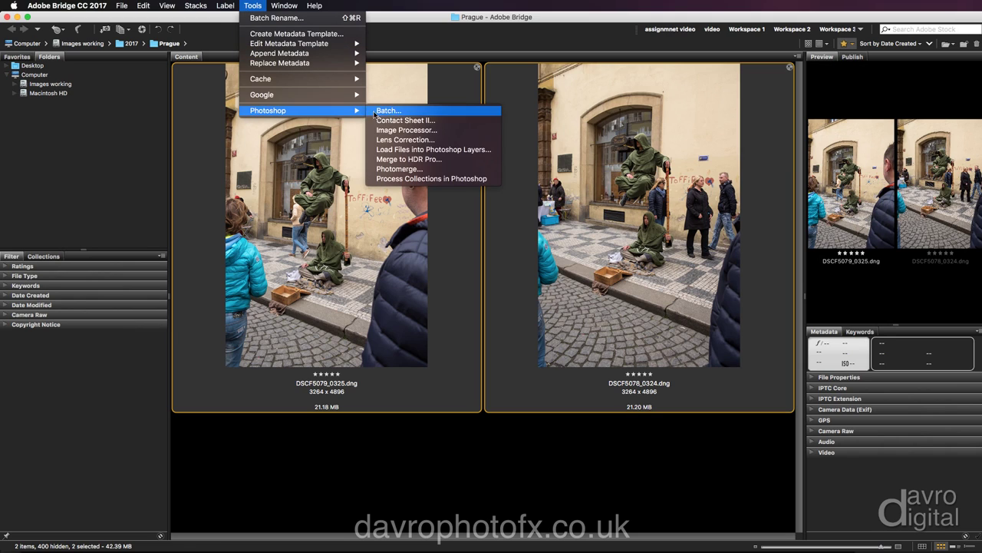
{"action": "left_click", "coordinate": [410, 150]}
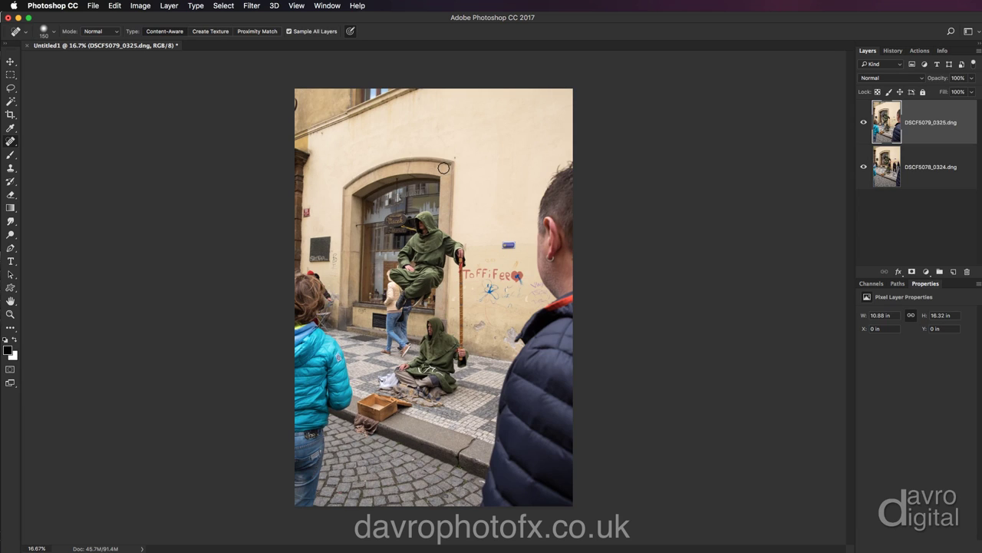
Step: Toggle the top photo's visibility three times to compare, then select both photo layers
{"action": "left_click", "coordinate": [864, 124]}
{"action": "left_click", "coordinate": [863, 125]}
{"action": "left_click", "coordinate": [864, 124]}
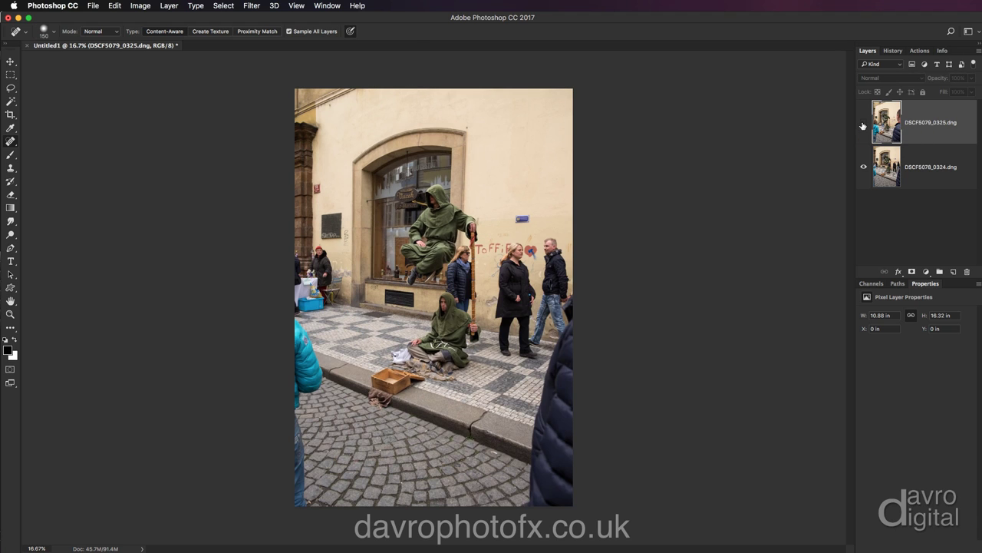
{"action": "left_click", "coordinate": [863, 124]}
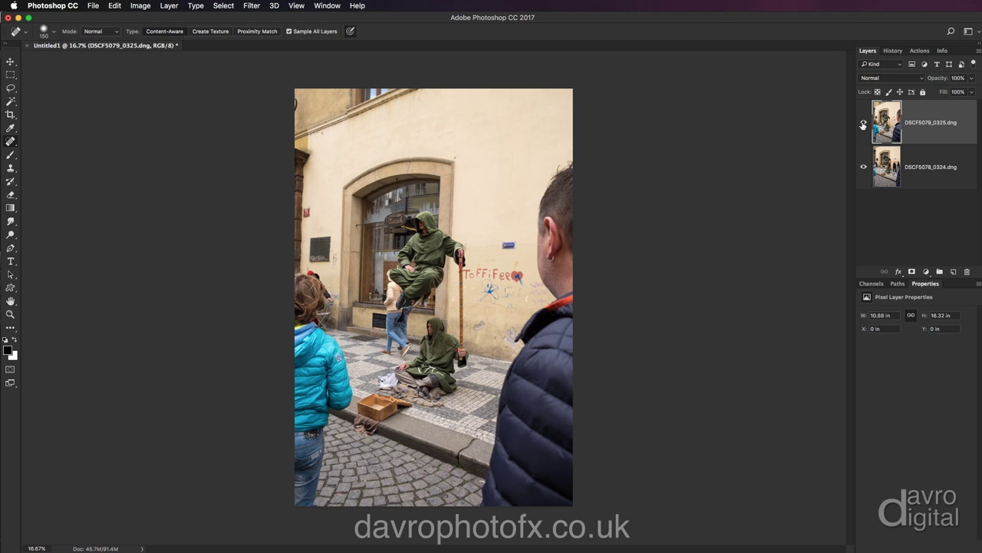
{"action": "left_click", "coordinate": [863, 124]}
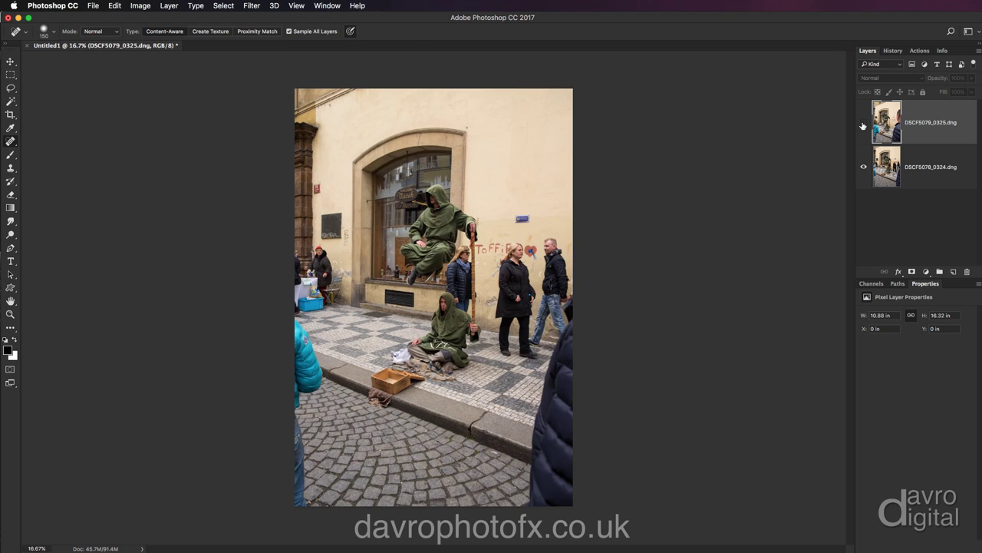
{"action": "left_click", "coordinate": [863, 124]}
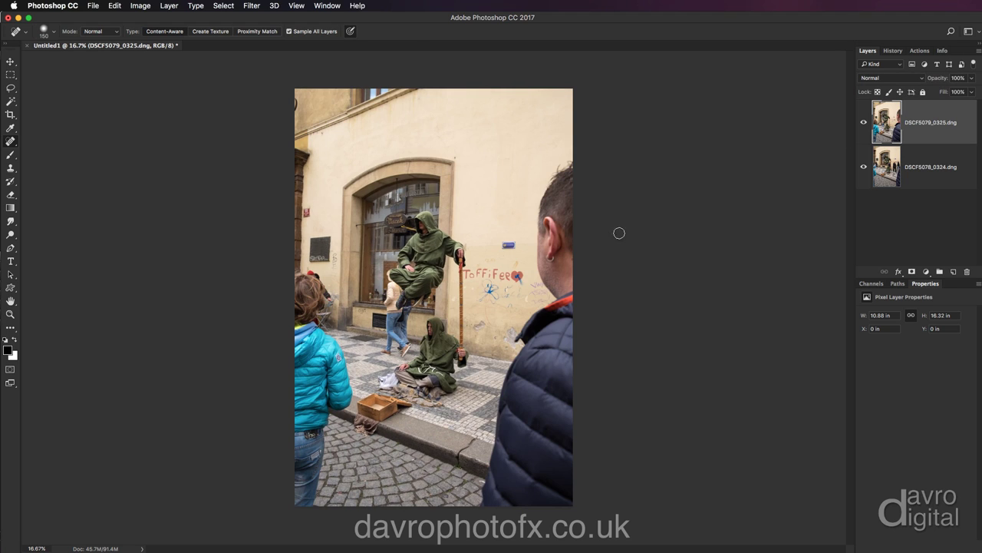
{"action": "key", "text": "h"}
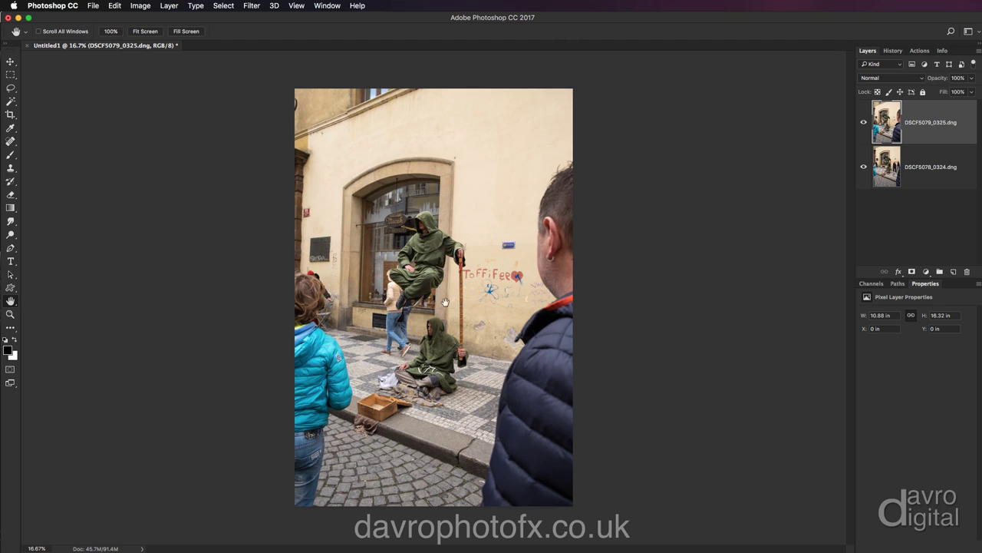
{"action": "left_click", "coordinate": [928, 149], "text": "shift"}
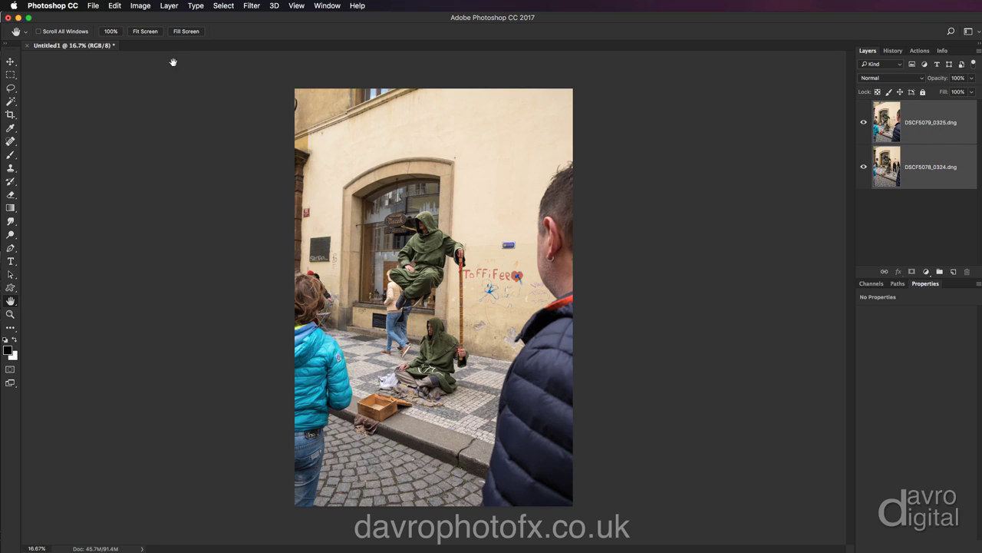
Step: Run Edit > Auto-Align Layers with Auto projection on the two photo layers
{"action": "left_click", "coordinate": [114, 6]}
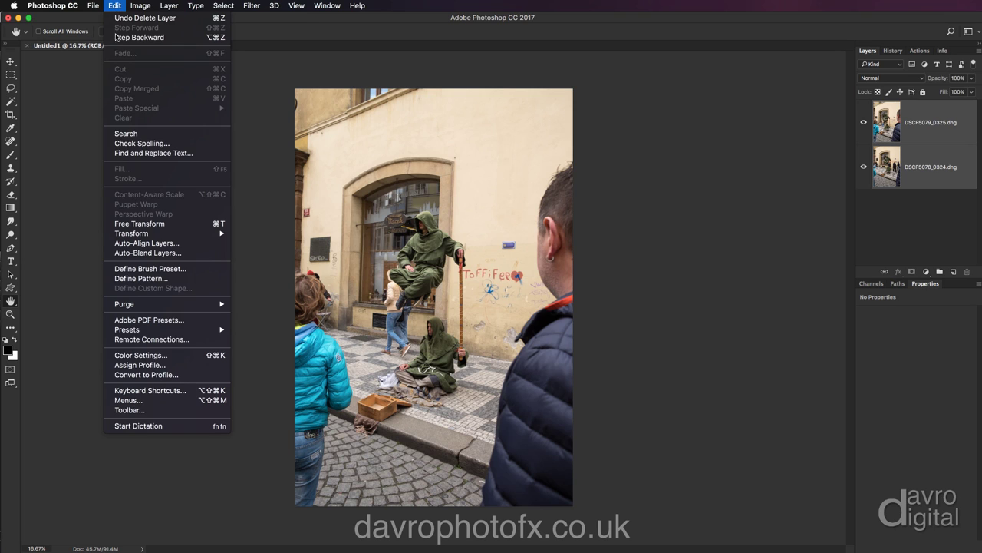
{"action": "left_click", "coordinate": [120, 244]}
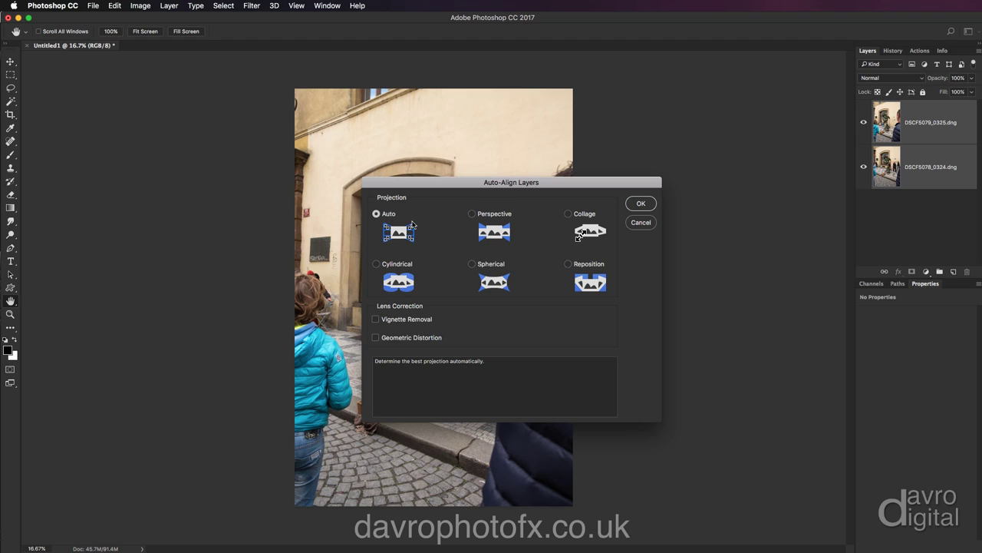
{"action": "left_click", "coordinate": [642, 204]}
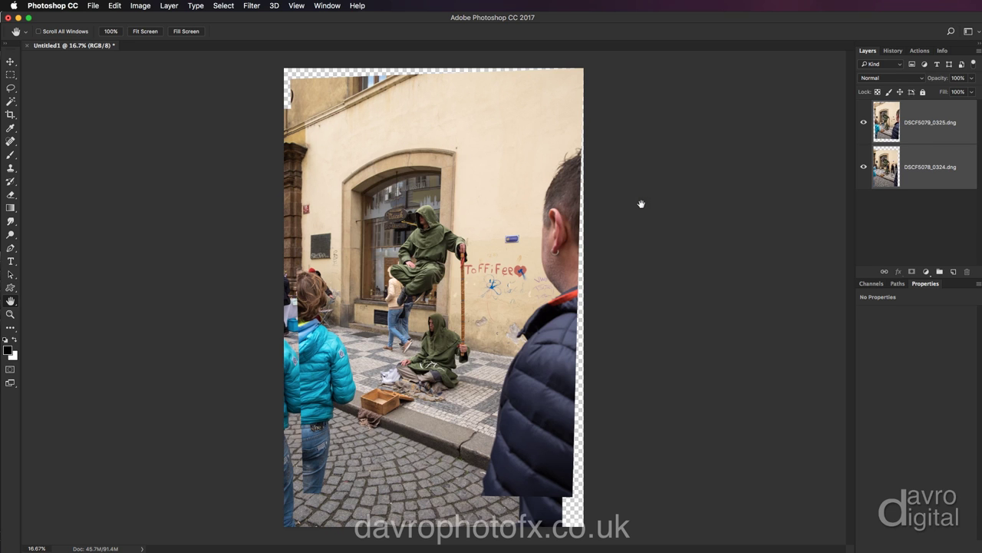
Step: Toggle the top photo on and off twice to check the alignment, then take the Crop tool
{"action": "left_click", "coordinate": [863, 122]}
{"action": "left_click", "coordinate": [864, 123]}
{"action": "left_click", "coordinate": [864, 122]}
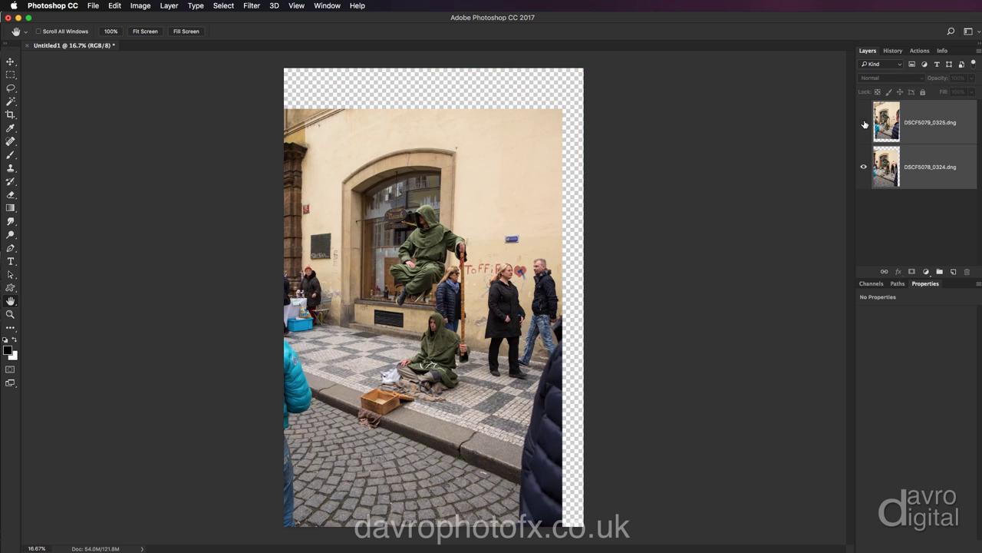
{"action": "left_click", "coordinate": [865, 123]}
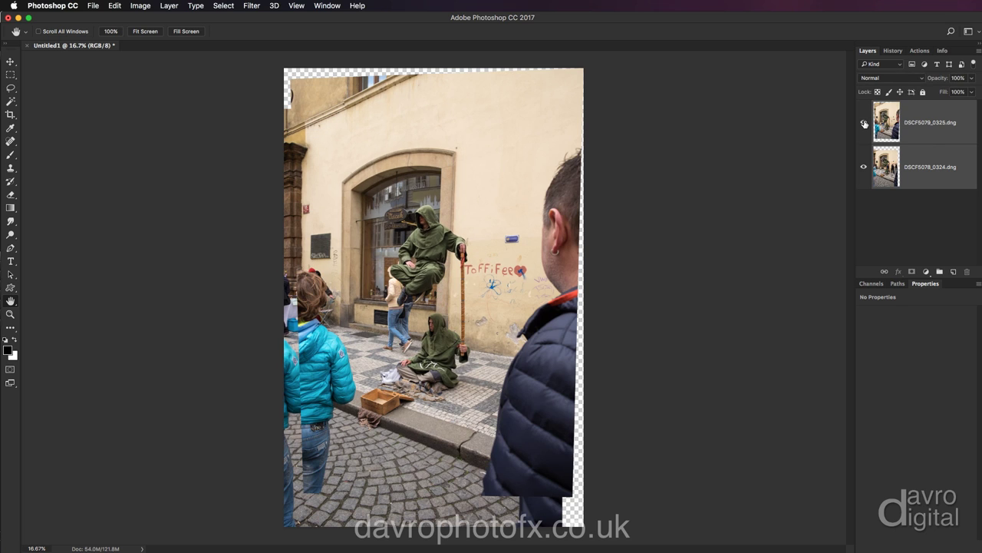
{"action": "left_click", "coordinate": [11, 115]}
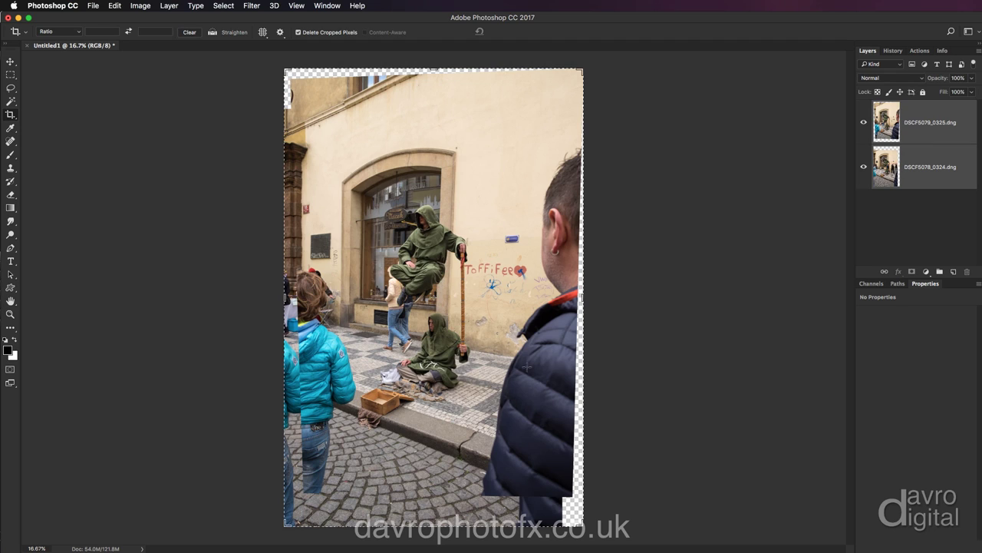
Step: Pull the top, bottom, right and left crop edges inside the transparent gaps and commit
{"action": "left_click_drag", "start_coordinate": [433, 67], "coordinate": [429, 85]}
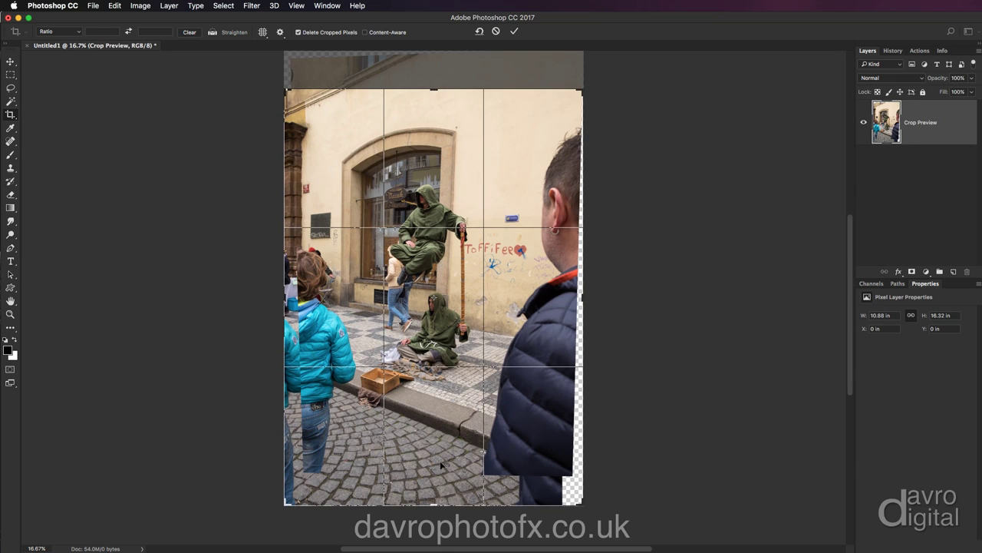
{"action": "left_click_drag", "start_coordinate": [433, 505], "coordinate": [433, 488]}
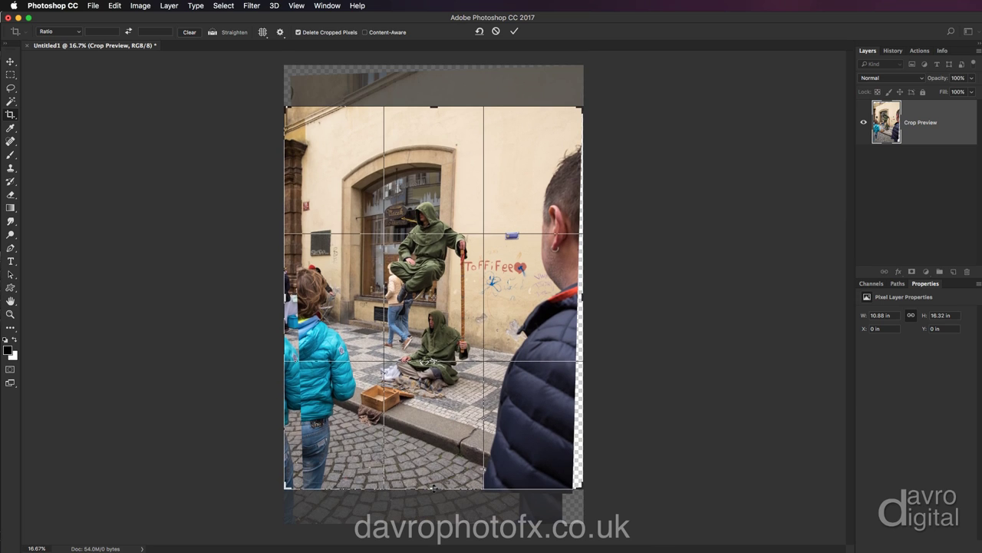
{"action": "left_click_drag", "start_coordinate": [584, 301], "coordinate": [579, 296]}
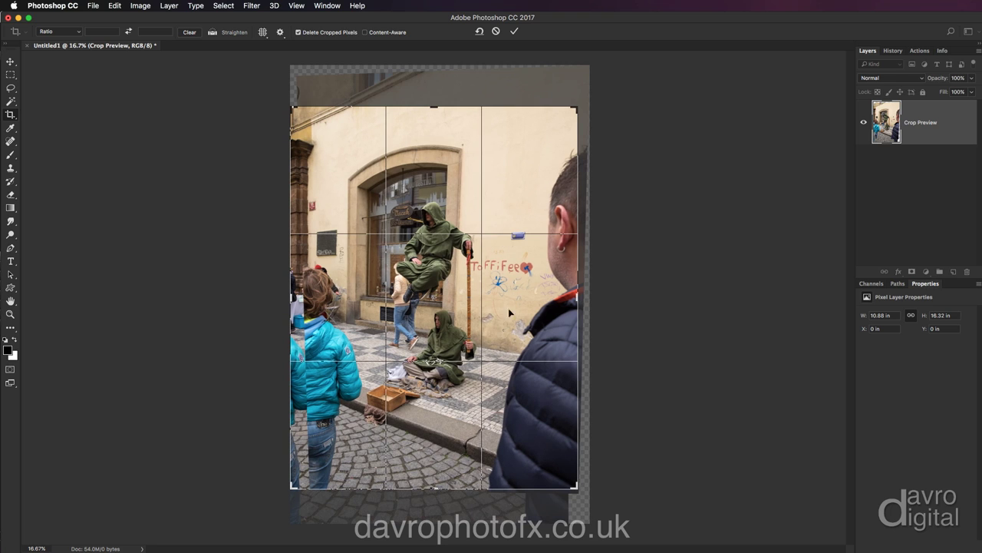
{"action": "left_click_drag", "start_coordinate": [288, 270], "coordinate": [296, 268]}
{"action": "key", "text": "Return"}
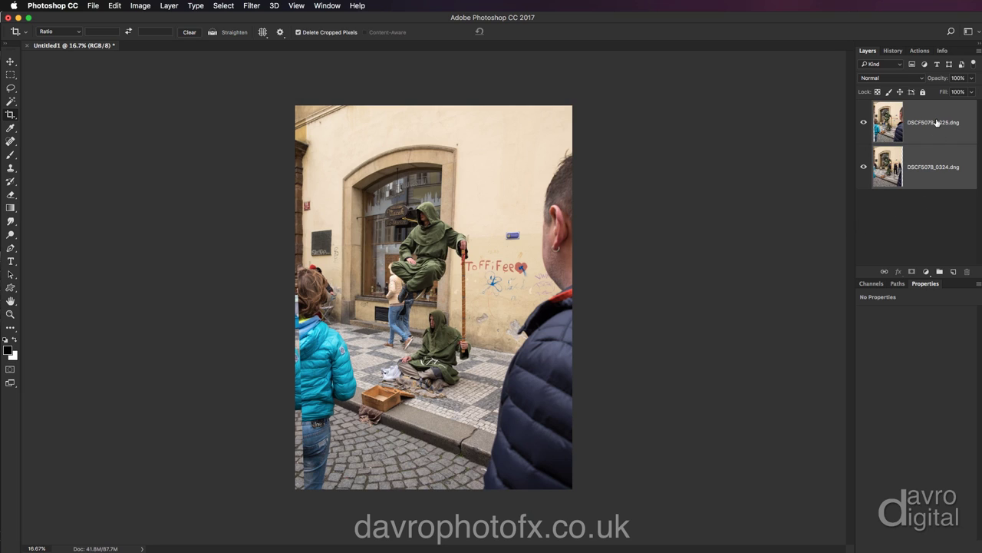
Step: Add a layer mask to the top photo and set up a slightly smaller 0%-hardness black brush
{"action": "left_click", "coordinate": [937, 122]}
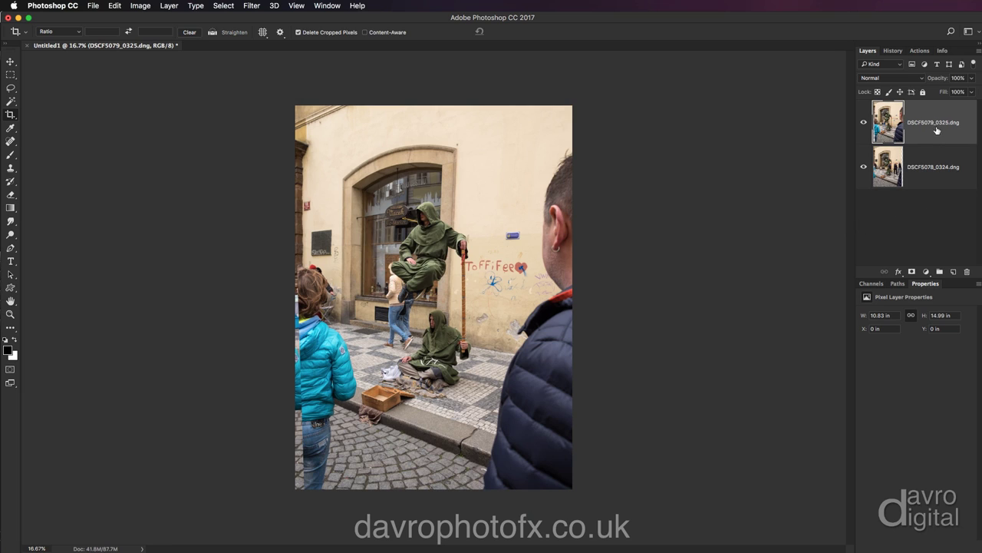
{"action": "left_click", "coordinate": [912, 271]}
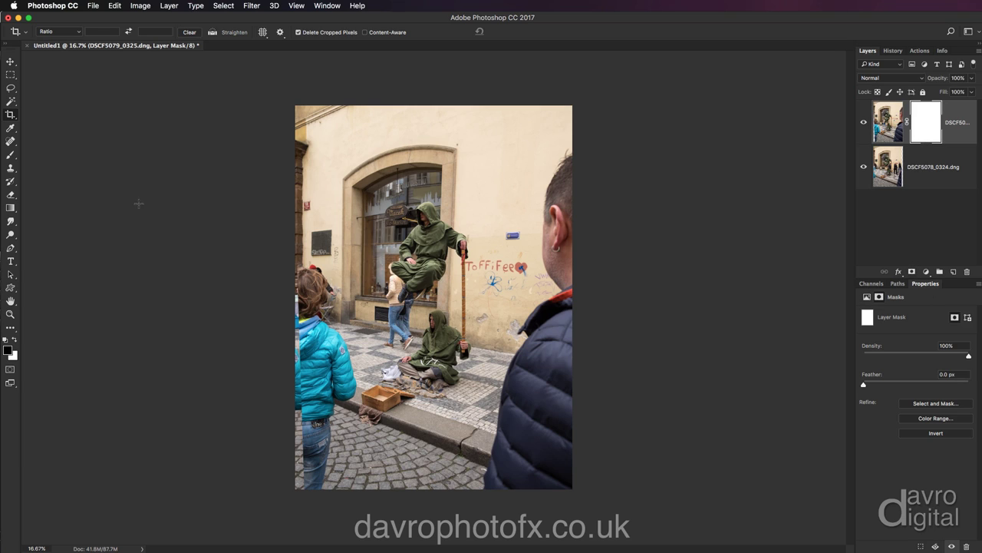
{"action": "left_click", "coordinate": [12, 156]}
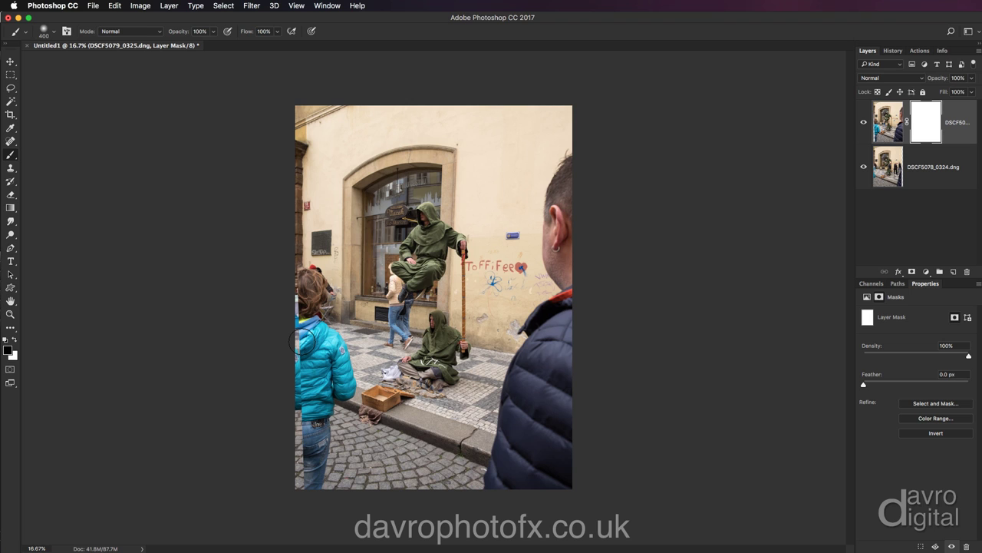
{"action": "scroll", "coordinate": [303, 341], "scroll_direction": "up", "scroll_amount": 2}
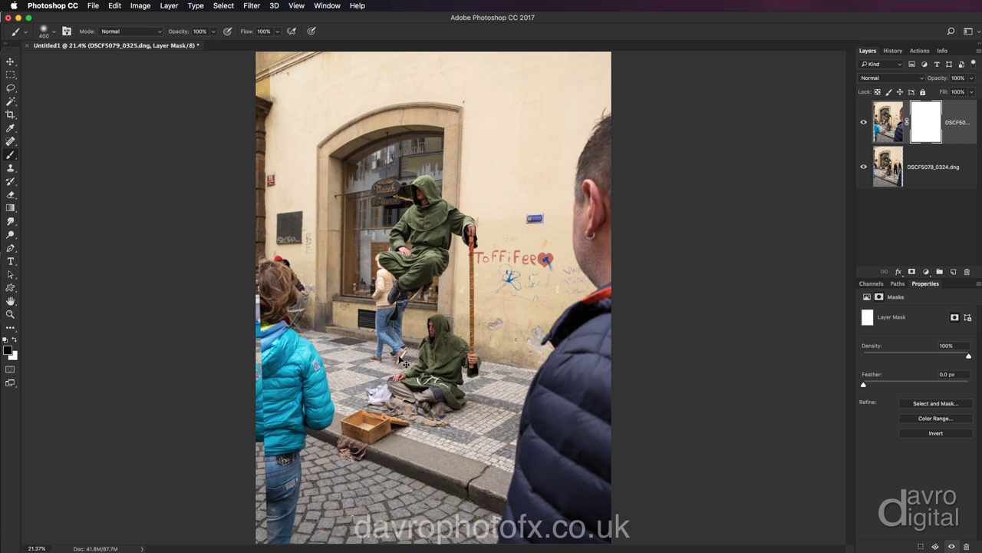
{"action": "scroll", "coordinate": [402, 361], "scroll_direction": "up", "scroll_amount": 5}
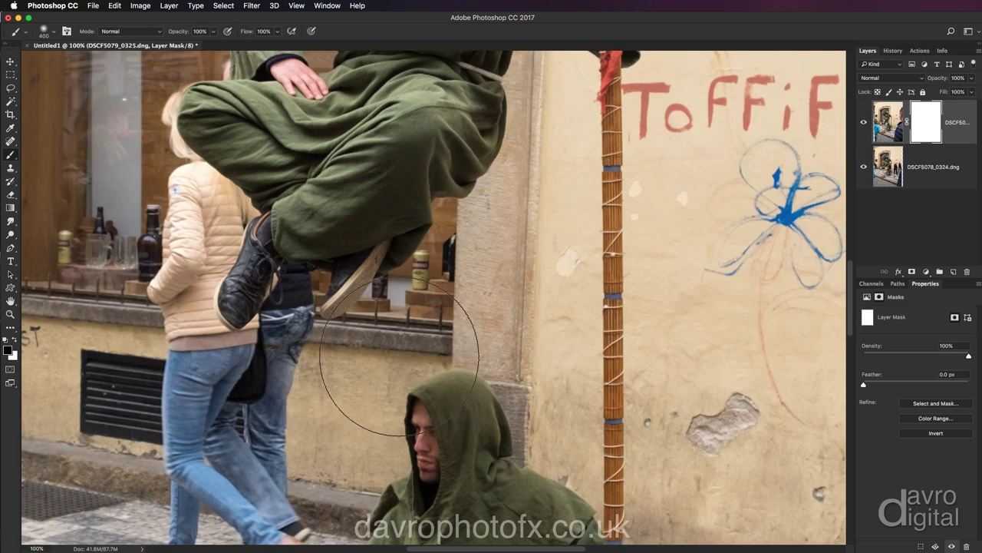
{"action": "scroll", "coordinate": [399, 356], "scroll_direction": "down", "scroll_amount": 5}
{"action": "scroll", "coordinate": [400, 355], "scroll_direction": "left", "scroll_amount": 3}
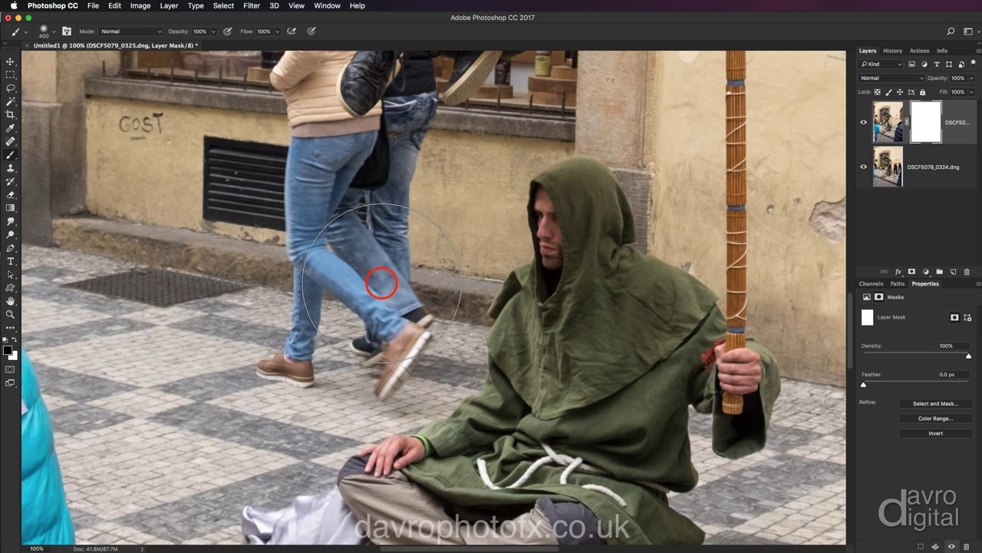
{"action": "right_click", "coordinate": [386, 281]}
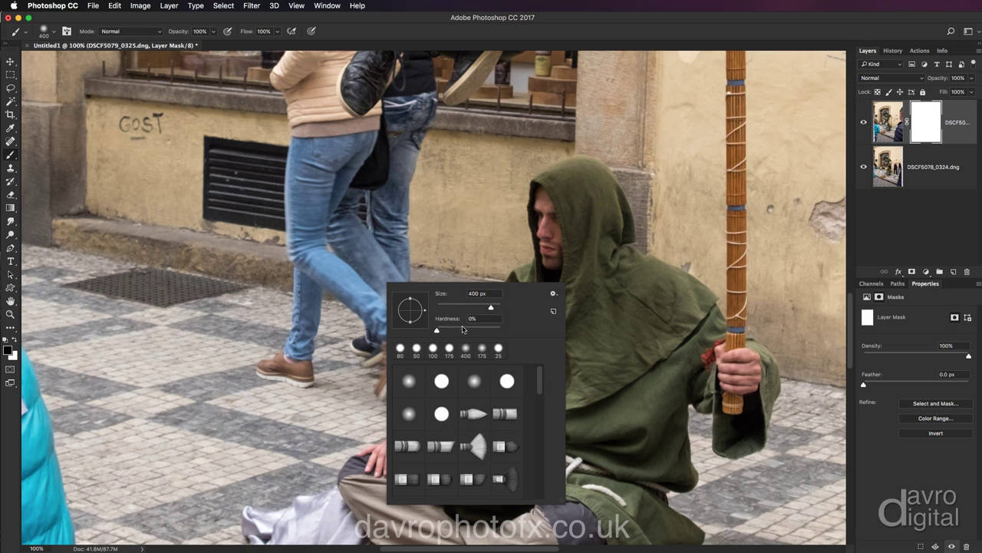
{"action": "left_click_drag", "start_coordinate": [493, 310], "coordinate": [470, 308]}
{"action": "key", "text": "Return"}
Step: Paint out the walker's back leg, brown shoe, jeans and blonde hair, then fit on screen
{"action": "scroll", "coordinate": [449, 246], "scroll_direction": "down", "scroll_amount": 5}
{"action": "scroll", "coordinate": [461, 257], "scroll_direction": "left", "scroll_amount": 6}
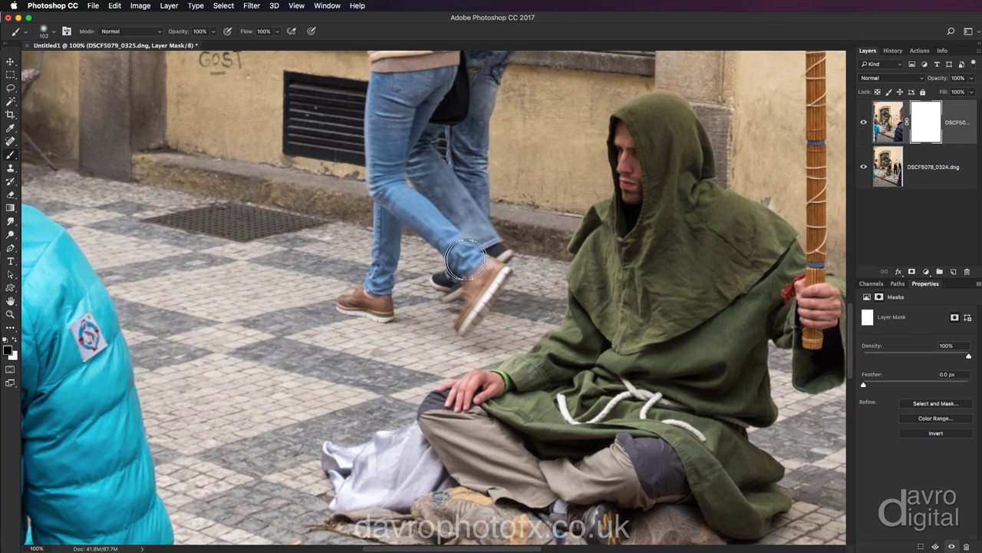
{"action": "mouse_move", "coordinate": [466, 261]}
{"action": "left_mouse_down"}
{"action": "mouse_move", "coordinate": [500, 254]}
{"action": "mouse_move", "coordinate": [471, 306]}
{"action": "mouse_move", "coordinate": [462, 283]}
{"action": "mouse_move", "coordinate": [444, 311]}
{"action": "mouse_move", "coordinate": [472, 301]}
{"action": "mouse_move", "coordinate": [516, 317]}
{"action": "mouse_move", "coordinate": [490, 341]}
{"action": "mouse_move", "coordinate": [368, 308]}
{"action": "mouse_move", "coordinate": [370, 287]}
{"action": "mouse_move", "coordinate": [341, 306]}
{"action": "mouse_move", "coordinate": [372, 290]}
{"action": "mouse_move", "coordinate": [384, 203]}
{"action": "mouse_move", "coordinate": [394, 197]}
{"action": "mouse_move", "coordinate": [438, 244]}
{"action": "mouse_move", "coordinate": [478, 234]}
{"action": "mouse_move", "coordinate": [442, 208]}
{"action": "mouse_move", "coordinate": [496, 246]}
{"action": "mouse_move", "coordinate": [452, 260]}
{"action": "mouse_move", "coordinate": [381, 248]}
{"action": "mouse_move", "coordinate": [377, 234]}
{"action": "mouse_move", "coordinate": [422, 236]}
{"action": "mouse_move", "coordinate": [404, 186]}
{"action": "mouse_move", "coordinate": [372, 174]}
{"action": "mouse_move", "coordinate": [481, 183]}
{"action": "mouse_move", "coordinate": [480, 152]}
{"action": "mouse_move", "coordinate": [384, 145]}
{"action": "mouse_move", "coordinate": [391, 128]}
{"action": "mouse_move", "coordinate": [371, 94]}
{"action": "mouse_move", "coordinate": [394, 95]}
{"action": "mouse_move", "coordinate": [411, 112]}
{"action": "mouse_move", "coordinate": [433, 78]}
{"action": "mouse_move", "coordinate": [493, 93]}
{"action": "mouse_move", "coordinate": [431, 133]}
{"action": "mouse_move", "coordinate": [383, 129]}
{"action": "mouse_move", "coordinate": [453, 153]}
{"action": "mouse_move", "coordinate": [476, 135]}
{"action": "mouse_move", "coordinate": [439, 119]}
{"action": "mouse_move", "coordinate": [376, 120]}
{"action": "mouse_move", "coordinate": [374, 90]}
{"action": "left_mouse_up"}
{"action": "scroll", "coordinate": [384, 115], "scroll_direction": "up", "scroll_amount": 5}
{"action": "mouse_move", "coordinate": [474, 209]}
{"action": "left_mouse_down"}
{"action": "mouse_move", "coordinate": [488, 212]}
{"action": "mouse_move", "coordinate": [499, 198]}
{"action": "mouse_move", "coordinate": [486, 223]}
{"action": "mouse_move", "coordinate": [462, 224]}
{"action": "mouse_move", "coordinate": [470, 215]}
{"action": "mouse_move", "coordinate": [418, 244]}
{"action": "mouse_move", "coordinate": [384, 191]}
{"action": "mouse_move", "coordinate": [380, 201]}
{"action": "mouse_move", "coordinate": [476, 185]}
{"action": "mouse_move", "coordinate": [449, 158]}
{"action": "mouse_move", "coordinate": [414, 192]}
{"action": "mouse_move", "coordinate": [407, 165]}
{"action": "mouse_move", "coordinate": [453, 89]}
{"action": "mouse_move", "coordinate": [422, 77]}
{"action": "mouse_move", "coordinate": [376, 93]}
{"action": "mouse_move", "coordinate": [368, 123]}
{"action": "mouse_move", "coordinate": [380, 77]}
{"action": "mouse_move", "coordinate": [379, 102]}
{"action": "left_mouse_up"}
{"action": "scroll", "coordinate": [379, 108], "scroll_direction": "up", "scroll_amount": 5}
{"action": "mouse_move", "coordinate": [420, 217]}
{"action": "left_mouse_down"}
{"action": "mouse_move", "coordinate": [379, 196]}
{"action": "mouse_move", "coordinate": [377, 170]}
{"action": "mouse_move", "coordinate": [405, 104]}
{"action": "mouse_move", "coordinate": [424, 97]}
{"action": "mouse_move", "coordinate": [421, 109]}
{"action": "mouse_move", "coordinate": [394, 120]}
{"action": "mouse_move", "coordinate": [412, 100]}
{"action": "mouse_move", "coordinate": [381, 121]}
{"action": "mouse_move", "coordinate": [376, 139]}
{"action": "mouse_move", "coordinate": [404, 113]}
{"action": "mouse_move", "coordinate": [378, 126]}
{"action": "mouse_move", "coordinate": [344, 173]}
{"action": "left_mouse_up"}
{"action": "scroll", "coordinate": [345, 173], "scroll_direction": "down", "scroll_amount": 5}
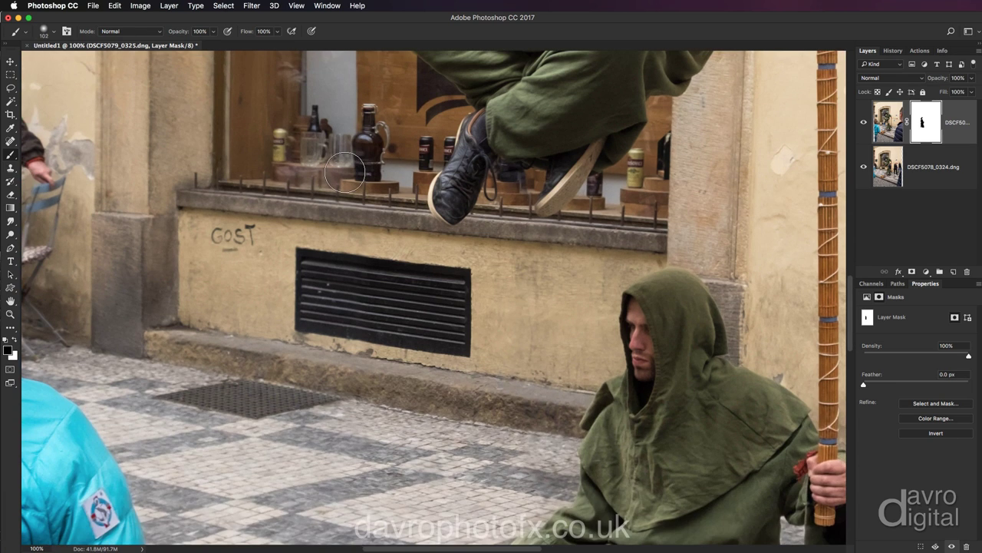
{"action": "scroll", "coordinate": [345, 173], "scroll_direction": "left", "scroll_amount": 5}
{"action": "scroll", "coordinate": [345, 172], "scroll_direction": "down", "scroll_amount": 2}
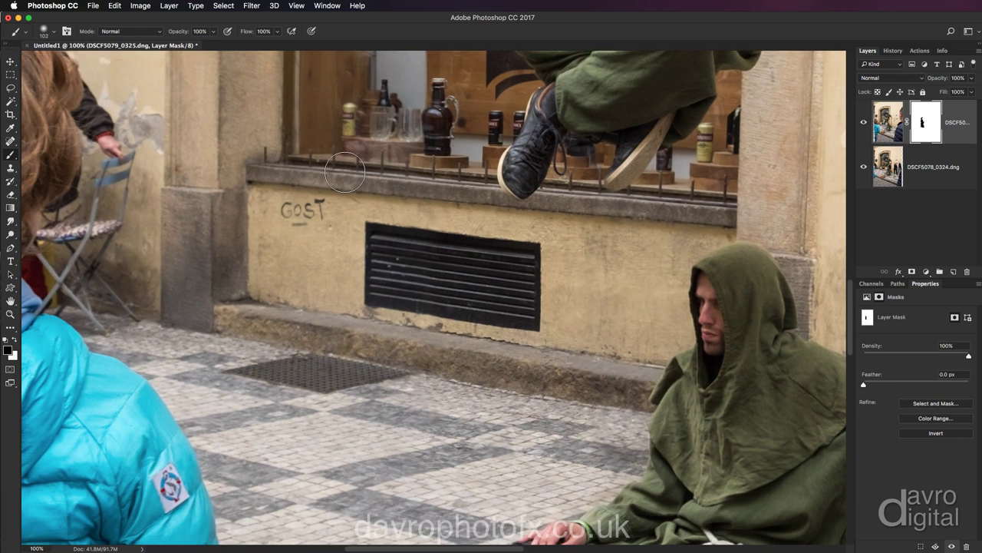
{"action": "key", "text": "super+0"}
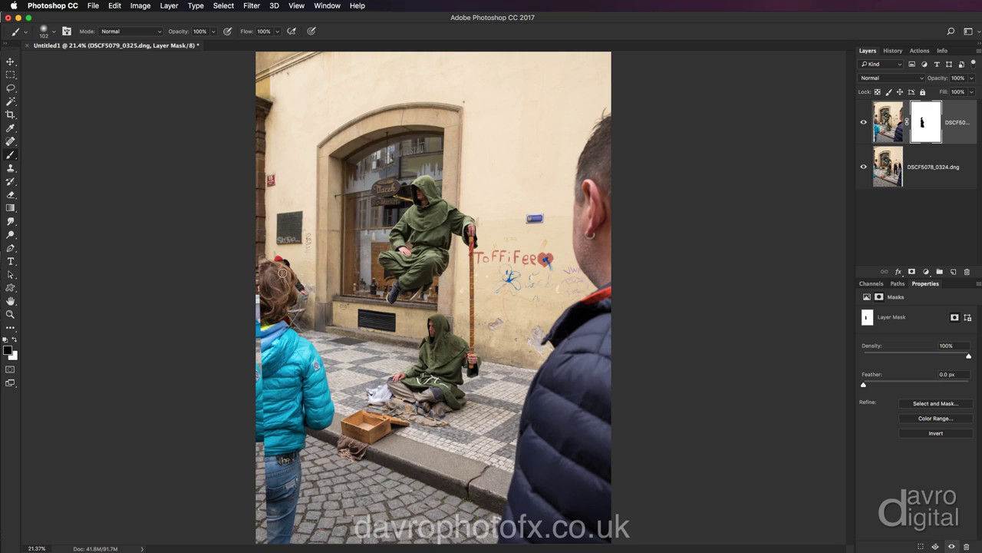
Step: Enlarge the brush to 300 and paint out the teal-jacketed child at the left
{"action": "key", "text": "bracketright"}
{"action": "key", "text": "bracketright"}
{"action": "key", "text": "bracketright"}
{"action": "mouse_move", "coordinate": [281, 273]}
{"action": "left_mouse_down"}
{"action": "mouse_move", "coordinate": [256, 271]}
{"action": "mouse_move", "coordinate": [268, 284]}
{"action": "mouse_move", "coordinate": [261, 296]}
{"action": "mouse_move", "coordinate": [272, 260]}
{"action": "mouse_move", "coordinate": [302, 280]}
{"action": "mouse_move", "coordinate": [300, 306]}
{"action": "mouse_move", "coordinate": [278, 278]}
{"action": "mouse_move", "coordinate": [269, 285]}
{"action": "mouse_move", "coordinate": [277, 324]}
{"action": "mouse_move", "coordinate": [262, 317]}
{"action": "mouse_move", "coordinate": [288, 330]}
{"action": "mouse_move", "coordinate": [291, 320]}
{"action": "mouse_move", "coordinate": [268, 351]}
{"action": "mouse_move", "coordinate": [313, 343]}
{"action": "mouse_move", "coordinate": [326, 428]}
{"action": "mouse_move", "coordinate": [316, 429]}
{"action": "mouse_move", "coordinate": [281, 348]}
{"action": "mouse_move", "coordinate": [255, 393]}
{"action": "mouse_move", "coordinate": [263, 406]}
{"action": "mouse_move", "coordinate": [273, 402]}
{"action": "mouse_move", "coordinate": [279, 361]}
{"action": "mouse_move", "coordinate": [274, 414]}
{"action": "mouse_move", "coordinate": [283, 432]}
{"action": "mouse_move", "coordinate": [295, 422]}
{"action": "mouse_move", "coordinate": [279, 456]}
{"action": "mouse_move", "coordinate": [299, 457]}
{"action": "mouse_move", "coordinate": [271, 456]}
{"action": "mouse_move", "coordinate": [282, 497]}
{"action": "mouse_move", "coordinate": [287, 473]}
{"action": "mouse_move", "coordinate": [270, 515]}
{"action": "mouse_move", "coordinate": [278, 539]}
{"action": "mouse_move", "coordinate": [281, 502]}
{"action": "mouse_move", "coordinate": [274, 538]}
{"action": "mouse_move", "coordinate": [284, 512]}
{"action": "mouse_move", "coordinate": [262, 426]}
{"action": "mouse_move", "coordinate": [284, 375]}
{"action": "left_mouse_up"}
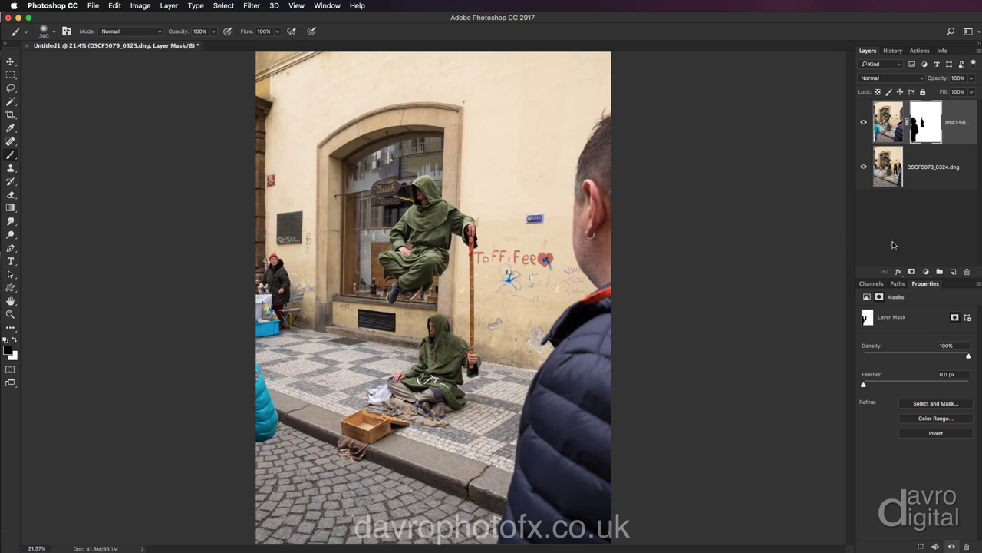
Step: Create a new empty layer above the photos and rename it 'Clean'
{"action": "left_click", "coordinate": [954, 272]}
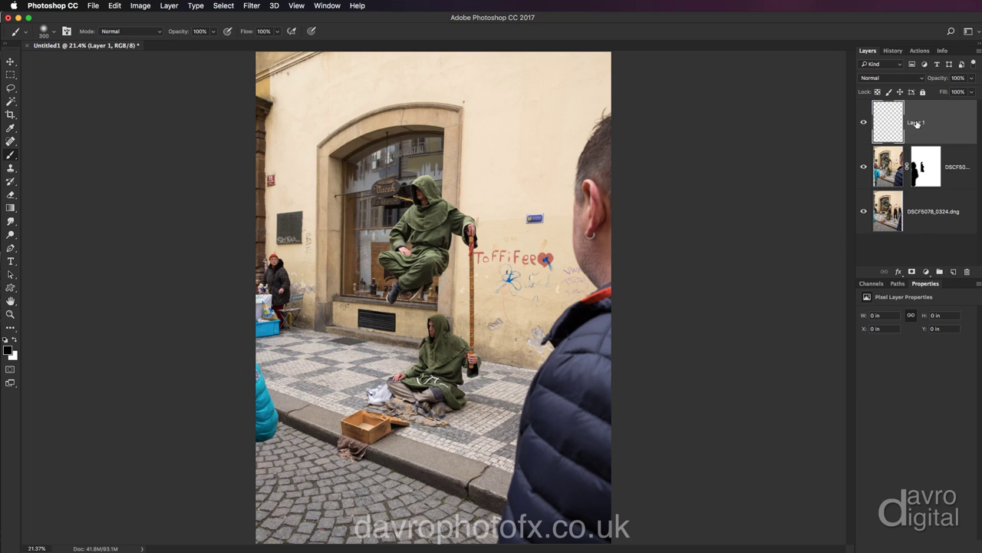
{"action": "double_click", "coordinate": [916, 123]}
{"action": "type", "text": "c"}
{"action": "key", "text": "Return"}
{"action": "left_click", "coordinate": [12, 169]}
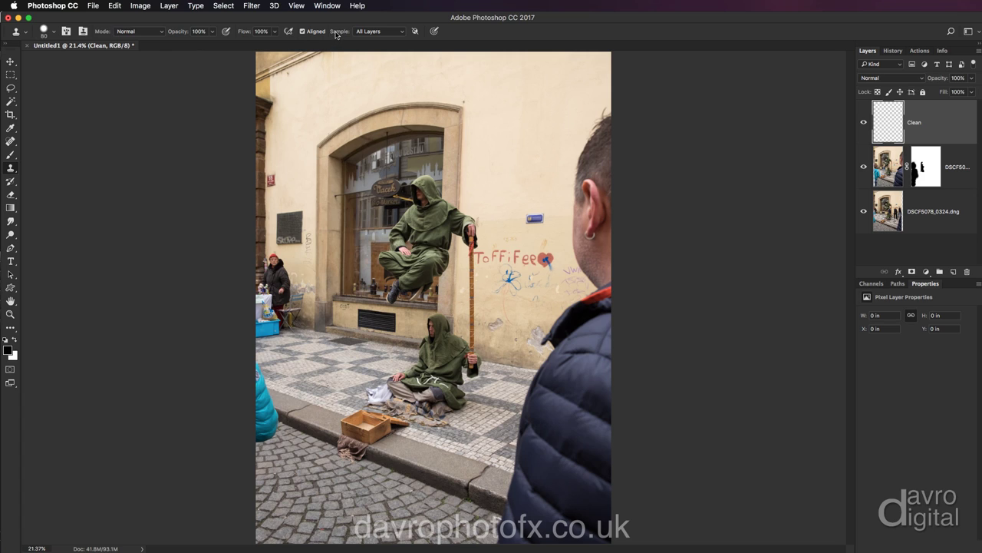
Step: Set Clone Stamp sampling to All Layers and clone curb and paving over the teal jacket edge
{"action": "left_click", "coordinate": [365, 32]}
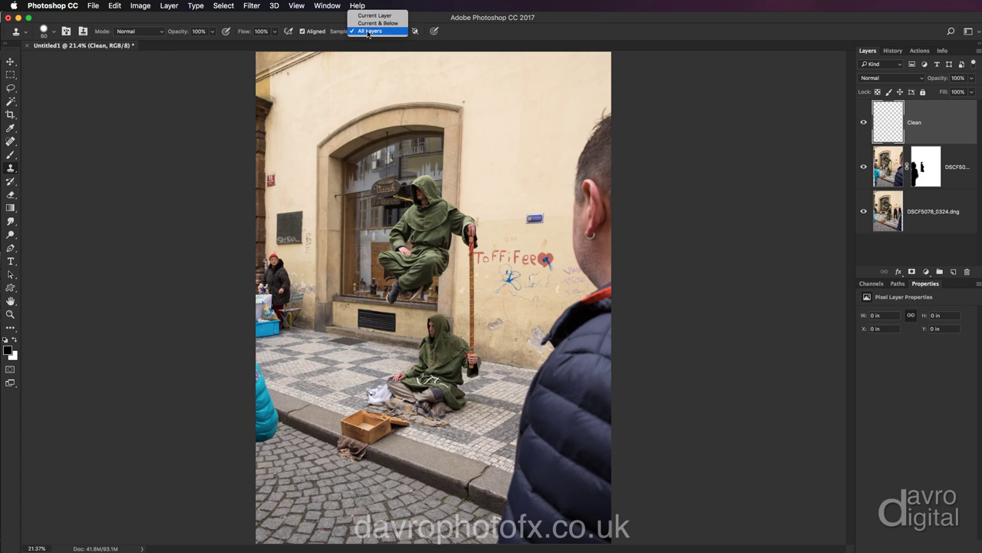
{"action": "left_click", "coordinate": [369, 32]}
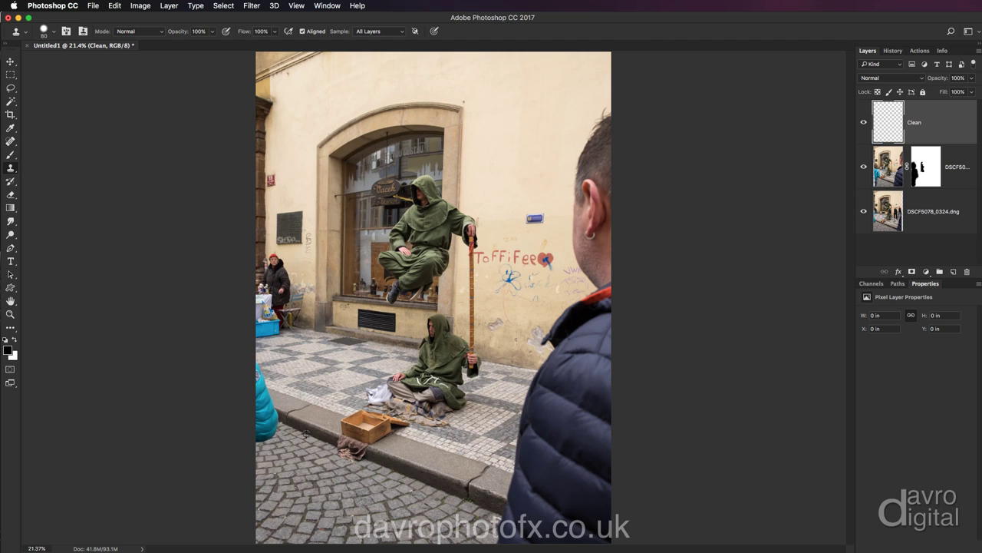
{"action": "left_click_drag", "start_coordinate": [306, 434], "coordinate": [292, 434]}
{"action": "mouse_move", "coordinate": [279, 420]}
{"action": "left_mouse_down"}
{"action": "mouse_move", "coordinate": [260, 410]}
{"action": "mouse_move", "coordinate": [266, 432]}
{"action": "mouse_move", "coordinate": [255, 436]}
{"action": "left_mouse_up"}
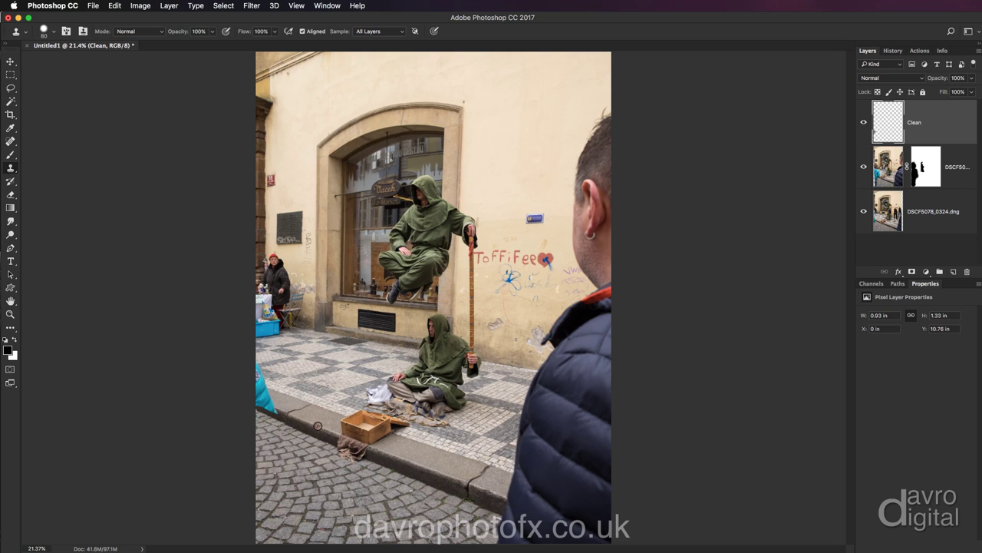
{"action": "left_click", "coordinate": [318, 426], "text": "alt"}
{"action": "left_click", "coordinate": [259, 397]}
{"action": "key", "text": "bracketright"}
{"action": "key", "text": "bracketright"}
{"action": "key", "text": "bracketright"}
{"action": "key", "text": "bracketright"}
{"action": "key", "text": "bracketright"}
Step: With brush sizes 500 then 250, clone clean curb over the small curb object and blue object
{"action": "key", "text": "bracketleft"}
{"action": "left_click", "coordinate": [318, 417]}
{"action": "left_click", "coordinate": [324, 416]}
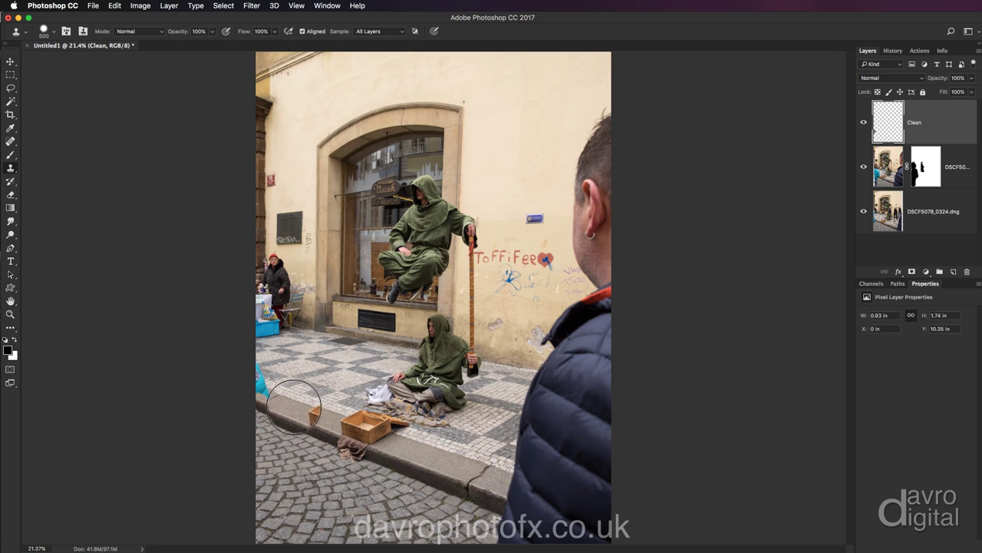
{"action": "key", "text": "bracketleft"}
{"action": "key", "text": "bracketleft"}
{"action": "key", "text": "bracketleft"}
{"action": "key", "text": "bracketleft"}
{"action": "key", "text": "bracketleft"}
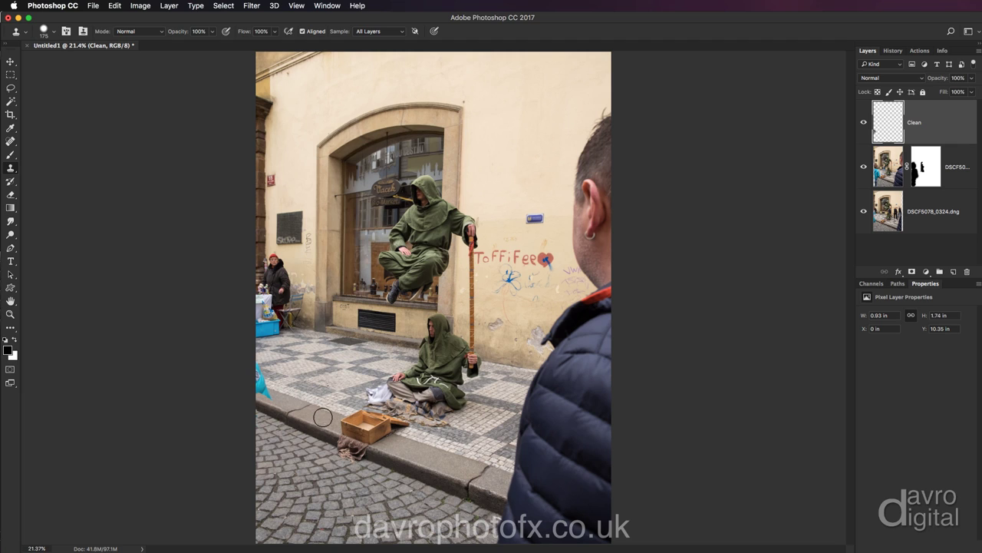
{"action": "left_click", "coordinate": [322, 416], "text": "alt"}
{"action": "mouse_move", "coordinate": [265, 393]}
{"action": "left_mouse_down"}
{"action": "mouse_move", "coordinate": [261, 382]}
{"action": "mouse_move", "coordinate": [270, 395]}
{"action": "mouse_move", "coordinate": [329, 410]}
{"action": "left_mouse_up"}
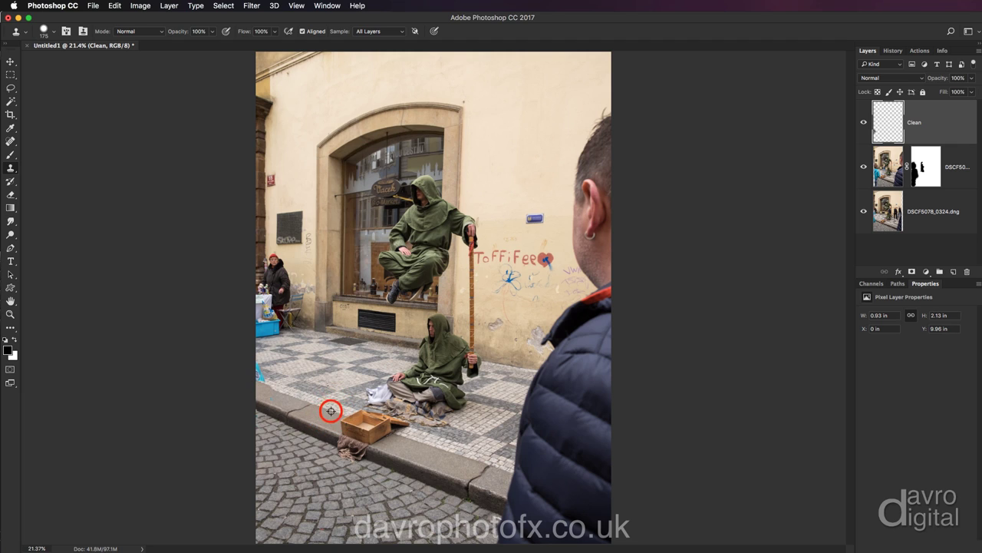
Step: At brush size 100, clone paving over the scraps at the left edge and dab texture onto the wall
{"action": "key", "text": "bracketleft"}
{"action": "key", "text": "bracketleft"}
{"action": "key", "text": "bracketleft"}
{"action": "key", "text": "bracketleft"}
{"action": "key", "text": "bracketleft"}
{"action": "key", "text": "bracketleft"}
{"action": "key", "text": "bracketleft"}
{"action": "key", "text": "bracketleft"}
{"action": "left_click", "coordinate": [256, 377]}
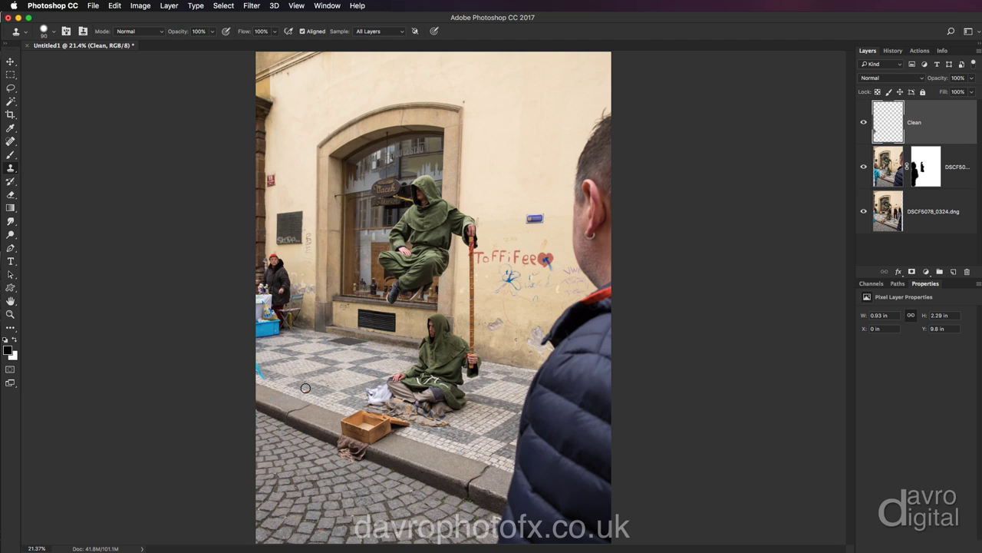
{"action": "left_click", "coordinate": [305, 389], "text": "alt"}
{"action": "left_click", "coordinate": [258, 367]}
{"action": "left_click", "coordinate": [568, 221]}
{"action": "left_click", "coordinate": [10, 142]}
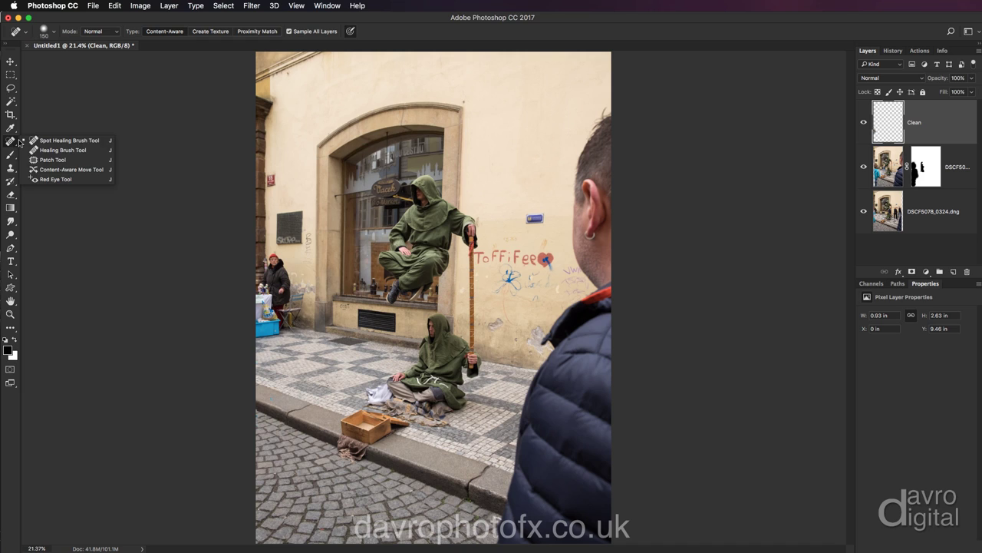
Step: Spot-heal the small blue sign off the wall, undoing the extra heal on the ff graffiti
{"action": "left_click", "coordinate": [33, 142]}
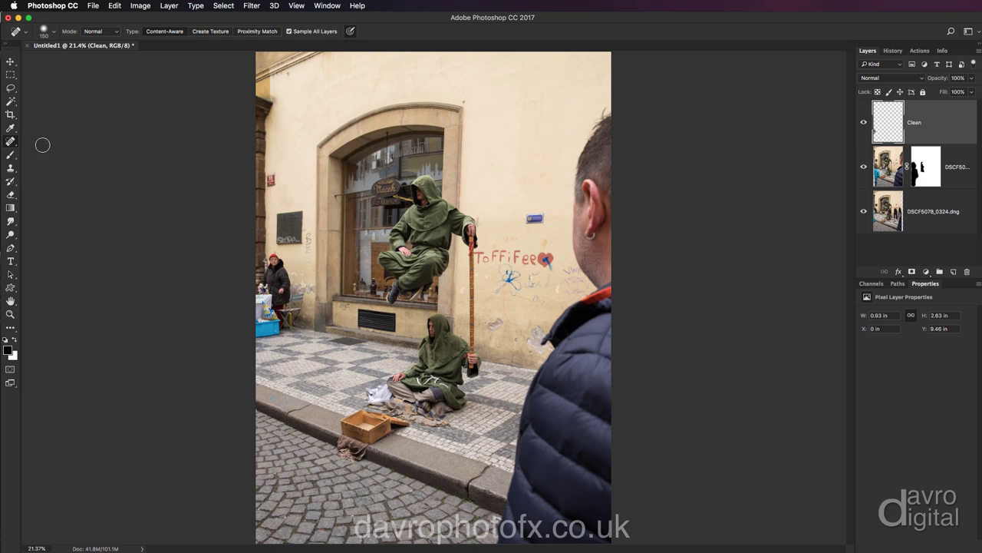
{"action": "mouse_move", "coordinate": [526, 217]}
{"action": "left_mouse_down"}
{"action": "mouse_move", "coordinate": [543, 217]}
{"action": "mouse_move", "coordinate": [528, 218]}
{"action": "left_mouse_up"}
{"action": "left_click_drag", "start_coordinate": [496, 256], "coordinate": [500, 261]}
{"action": "key", "text": "super+z"}
Step: Toggle the Clean layer off and on to compare before and after, leaving it visible
{"action": "left_click", "coordinate": [865, 122]}
{"action": "left_click", "coordinate": [864, 123]}
{"action": "left_click", "coordinate": [864, 123]}
{"action": "left_click", "coordinate": [865, 123]}
Step: Clone more clean curb further left, then hide the Clean layer for comparison
{"action": "key", "text": "s"}
{"action": "left_click", "coordinate": [271, 400], "text": "alt"}
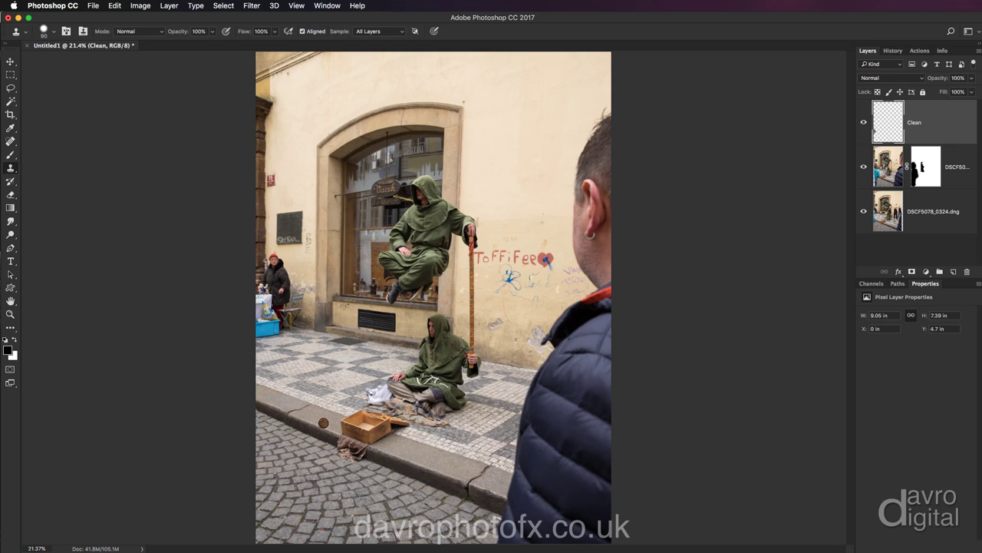
{"action": "left_click", "coordinate": [324, 422], "text": "alt"}
{"action": "left_click_drag", "start_coordinate": [269, 398], "coordinate": [274, 400]}
{"action": "left_click", "coordinate": [864, 123]}
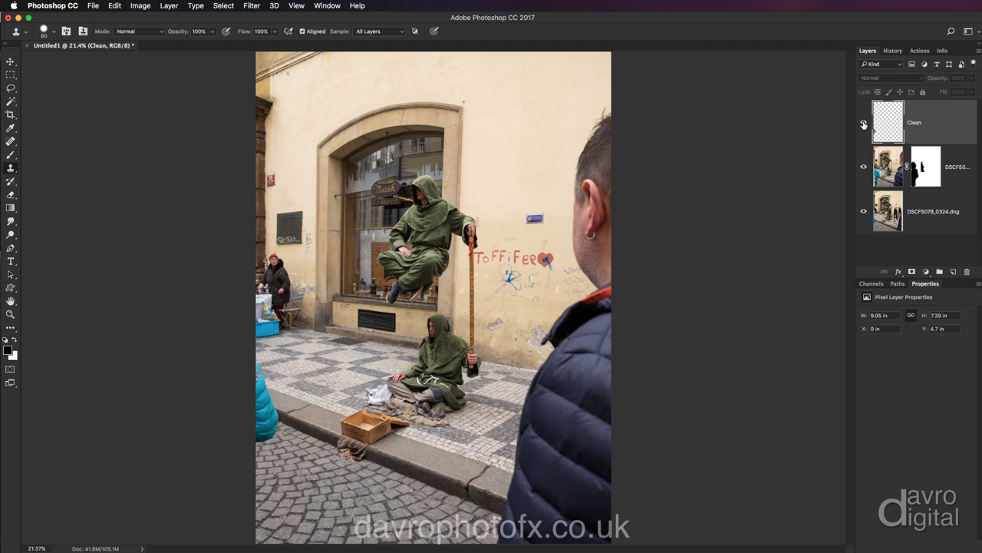
{"action": "left_click", "coordinate": [865, 123]}
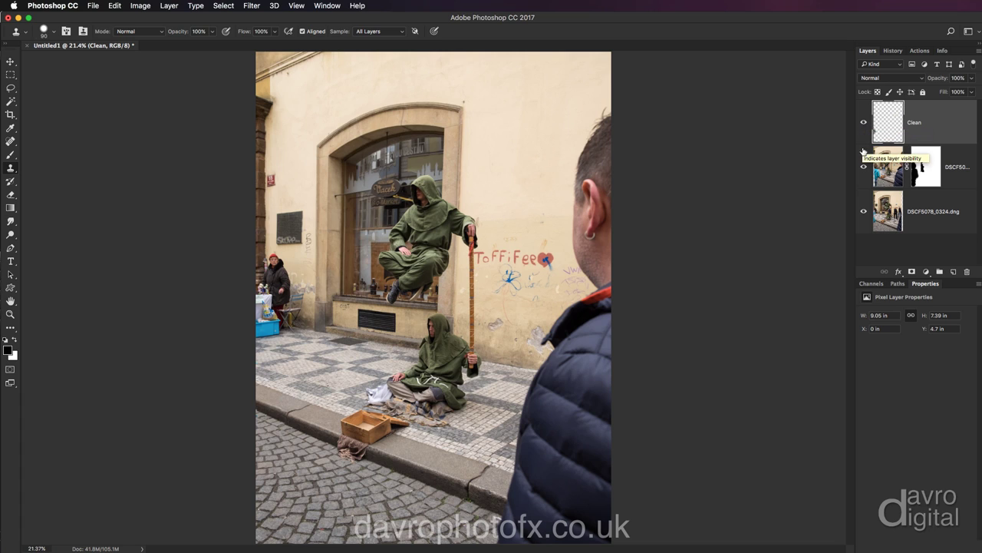
{"action": "left_click", "coordinate": [864, 122]}
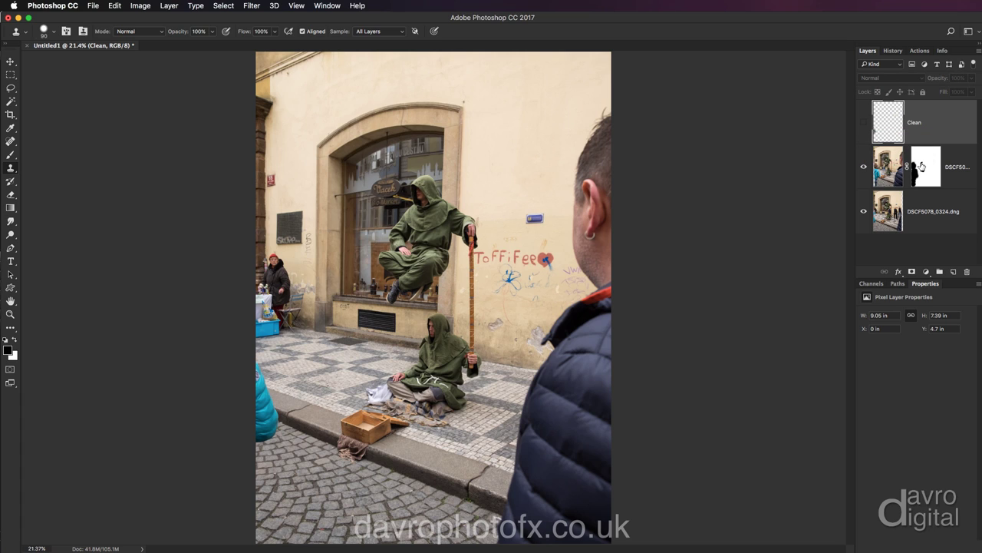
{"action": "left_click", "coordinate": [923, 167], "text": "shift"}
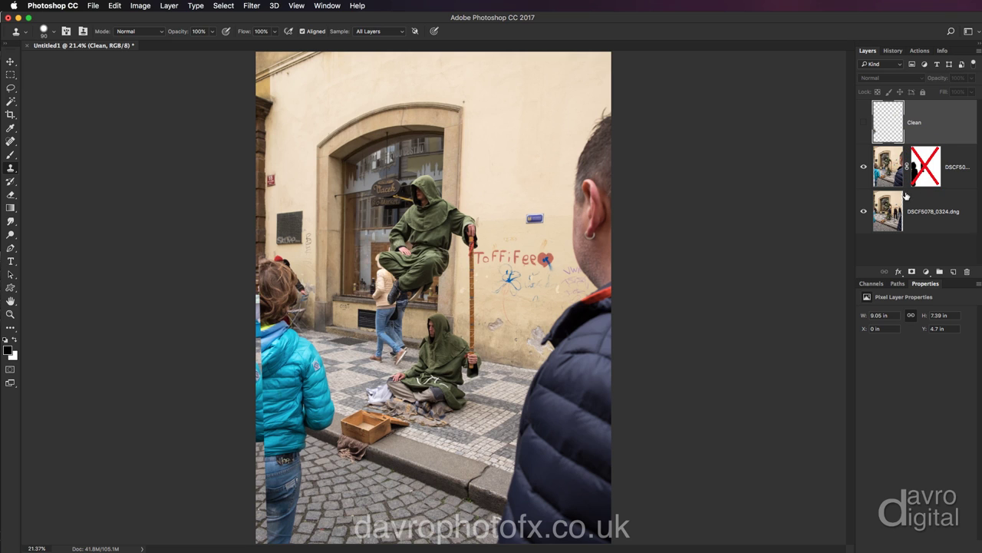
{"action": "left_click", "coordinate": [864, 167]}
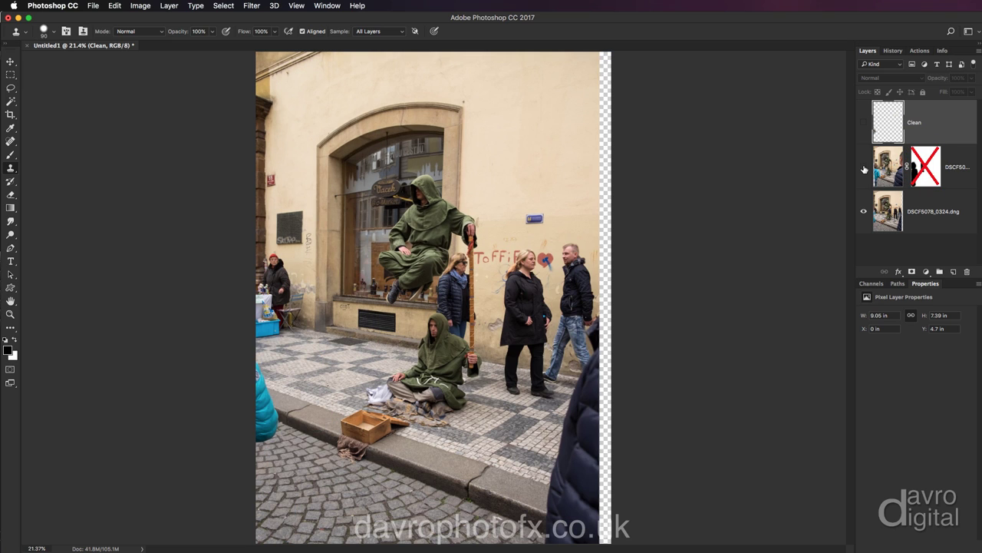
{"action": "left_click", "coordinate": [865, 167]}
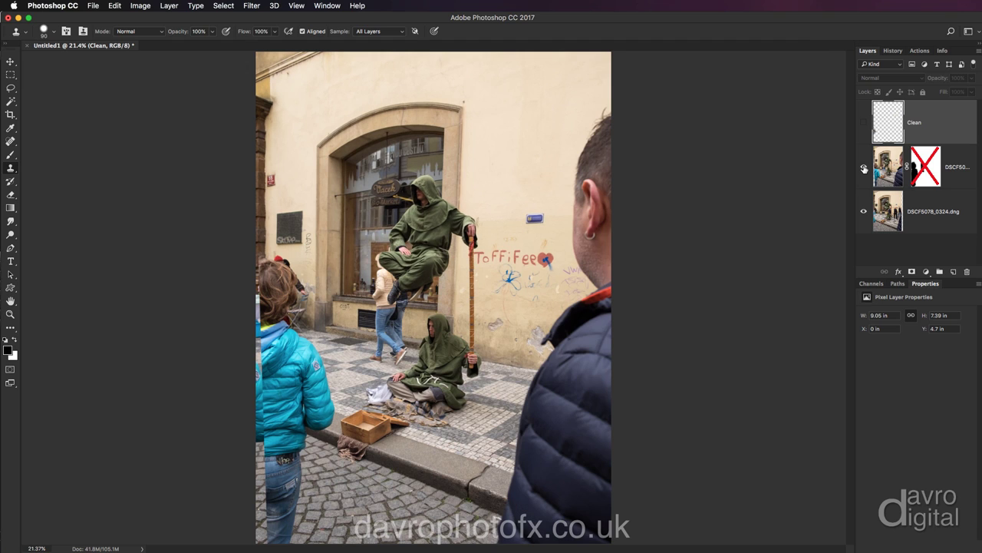
{"action": "left_click", "coordinate": [865, 122]}
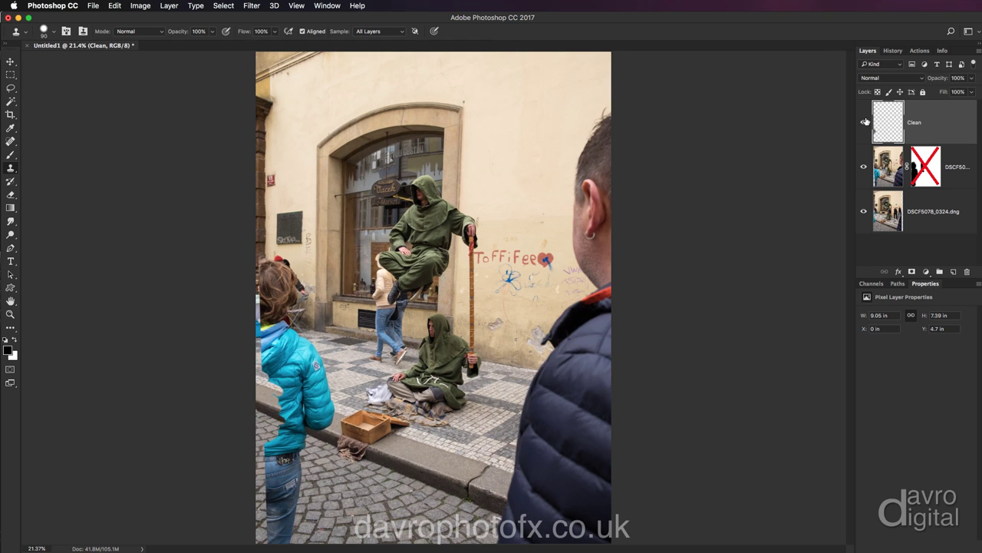
{"action": "left_click", "coordinate": [924, 171], "text": "shift"}
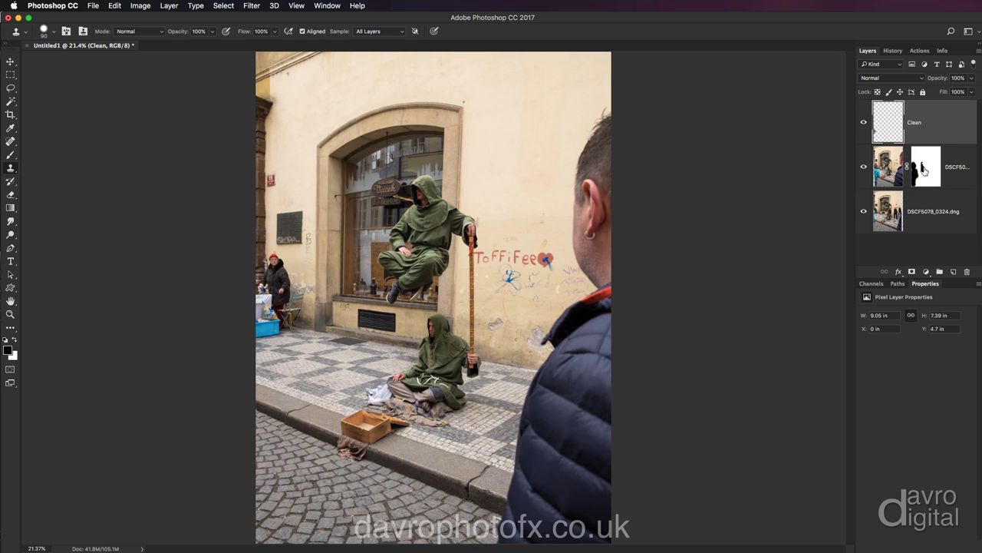